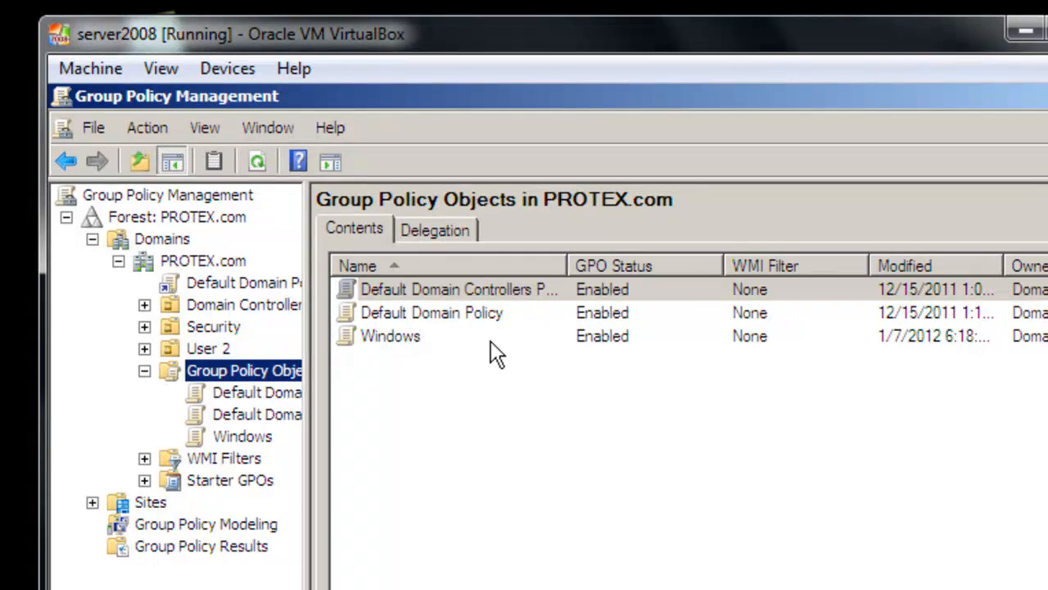
Step: Link the existing Windows GPO to the PROTEX.com domain
{"action": "right_click", "coordinate": [246, 436]}
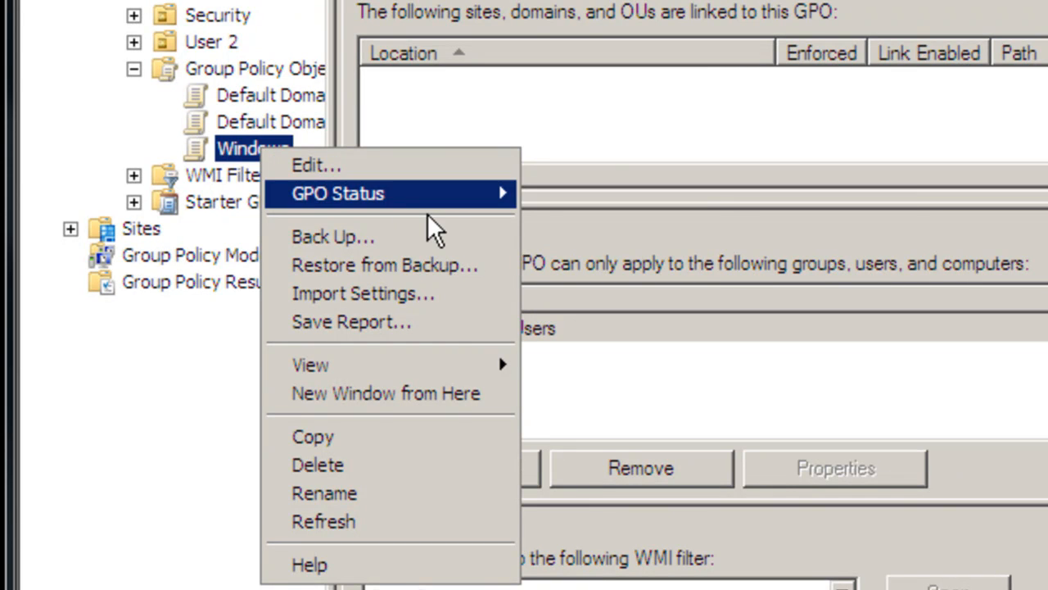
{"action": "mouse_move", "coordinate": [445, 204]}
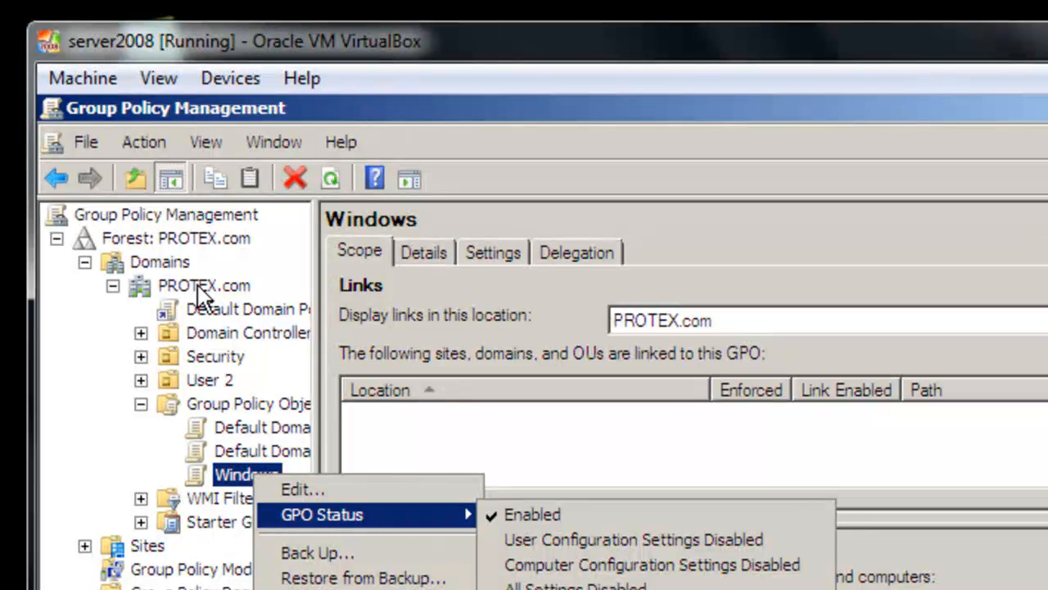
{"action": "right_click", "coordinate": [196, 286]}
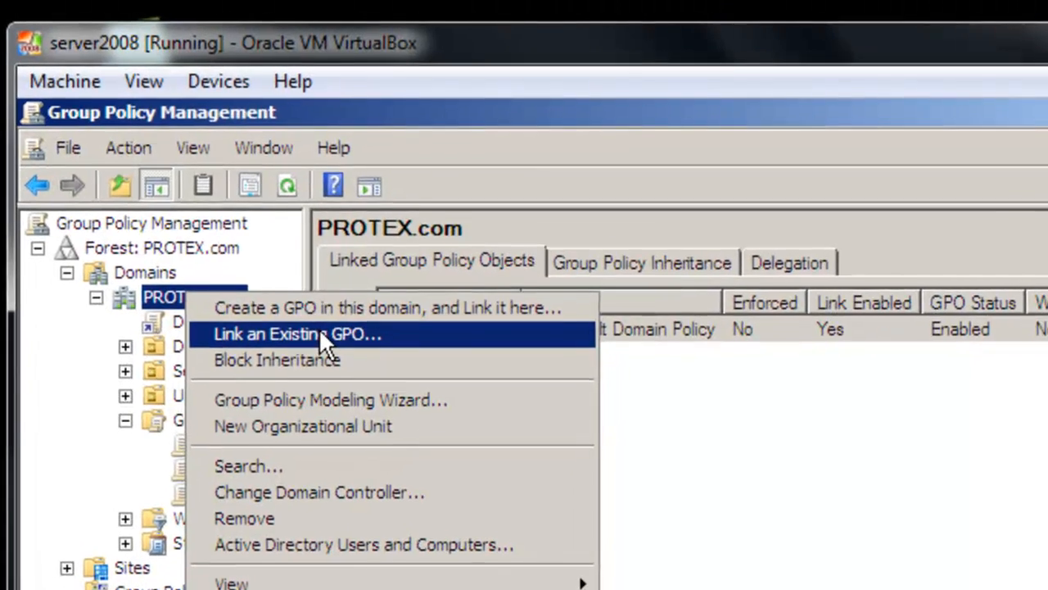
{"action": "left_click", "coordinate": [323, 323]}
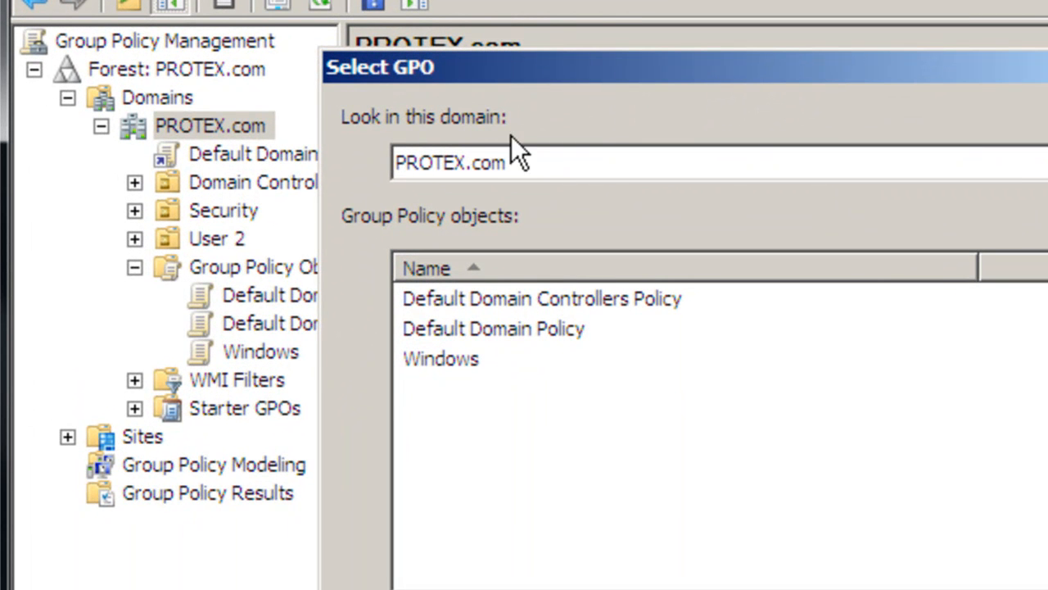
{"action": "left_click", "coordinate": [442, 360]}
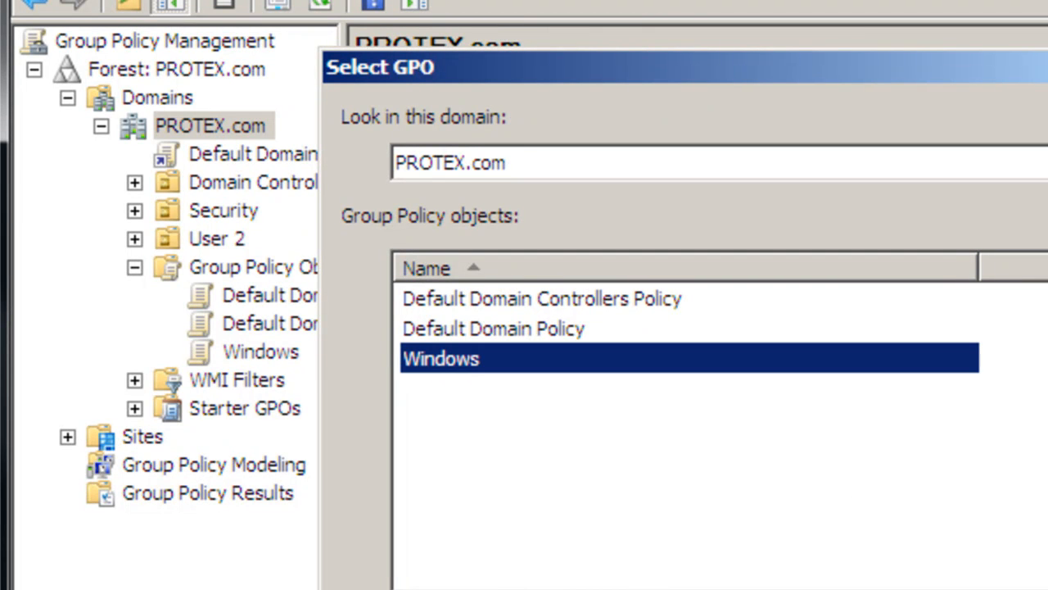
{"action": "left_click", "coordinate": [672, 585]}
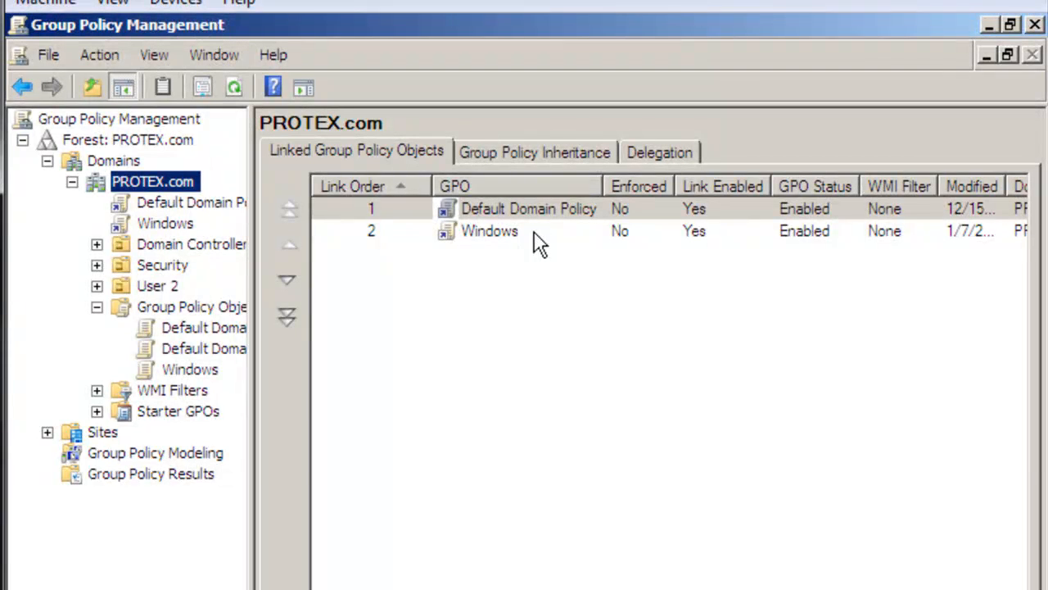
Step: Set the Windows GPO link in PROTEX.com to Enforced and confirm the change
{"action": "right_click", "coordinate": [560, 233]}
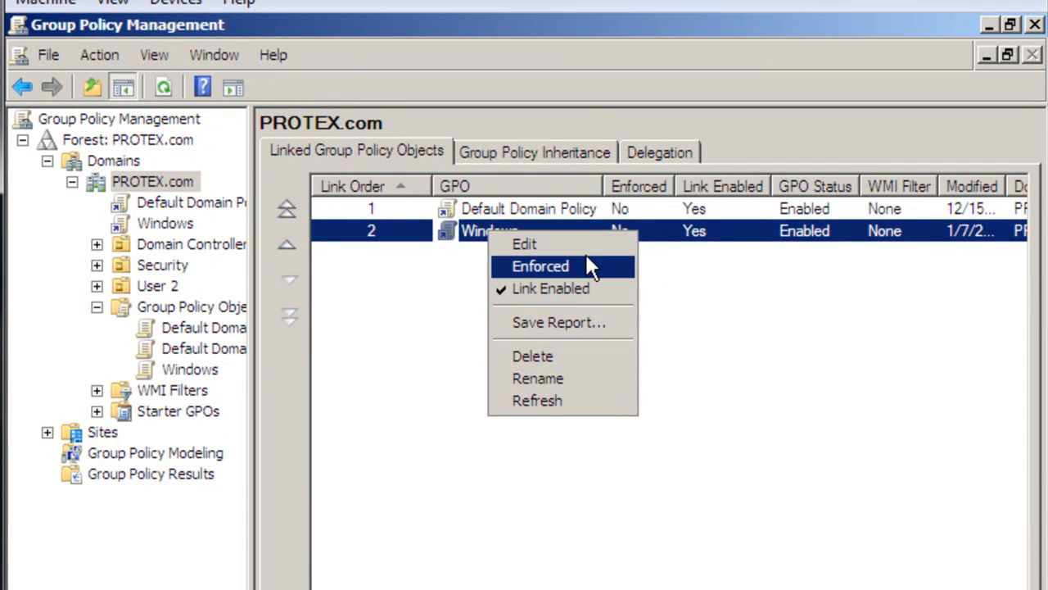
{"action": "left_click", "coordinate": [585, 264]}
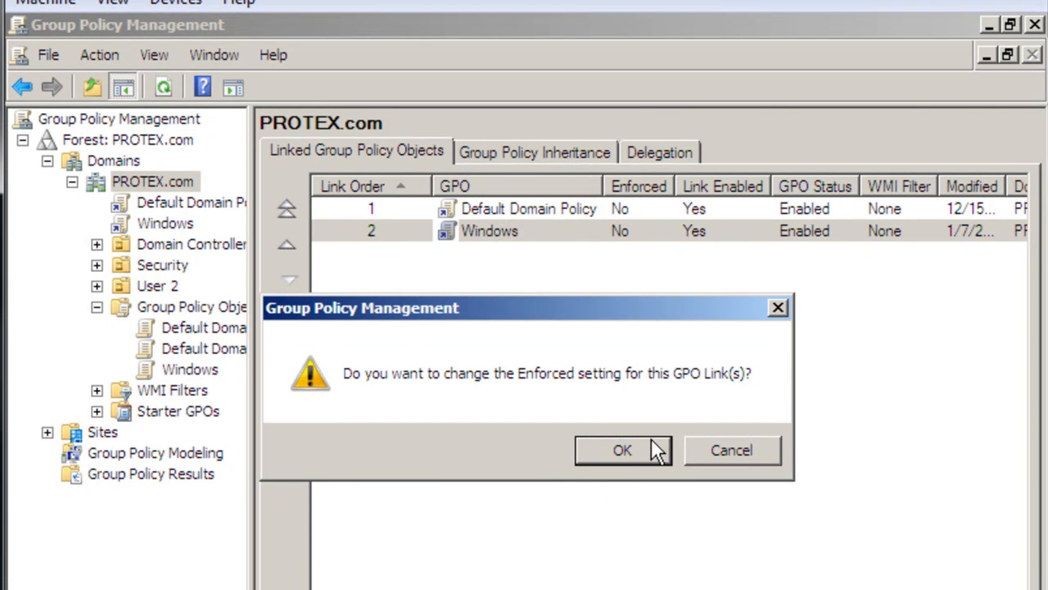
{"action": "left_click", "coordinate": [636, 449]}
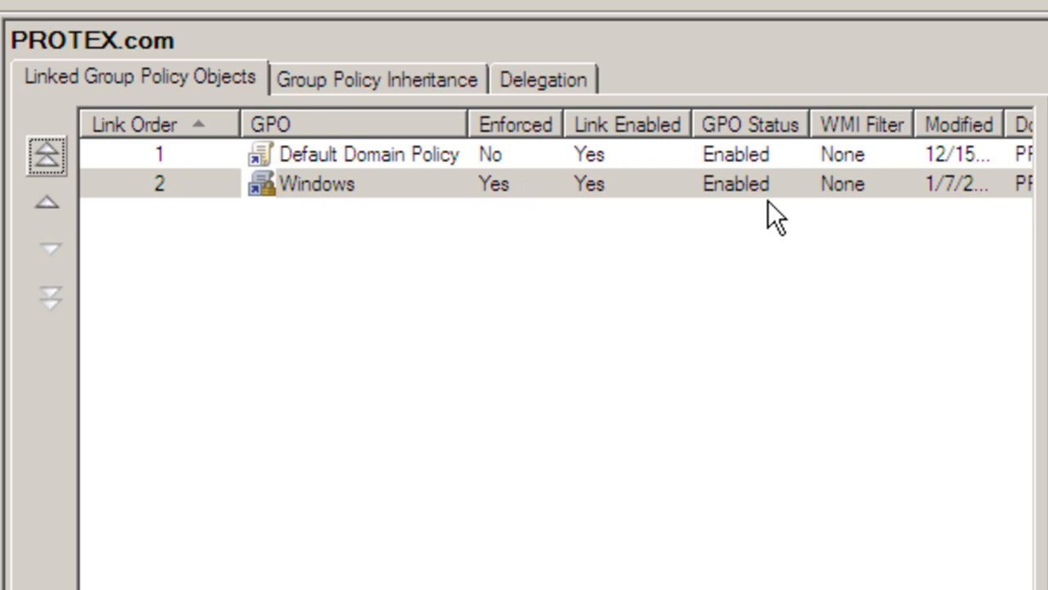
Step: Open the linked Windows GPO for editing and view the Computer Configuration and User Configuration descriptions
{"action": "left_click", "coordinate": [307, 176]}
{"action": "right_click", "coordinate": [312, 176]}
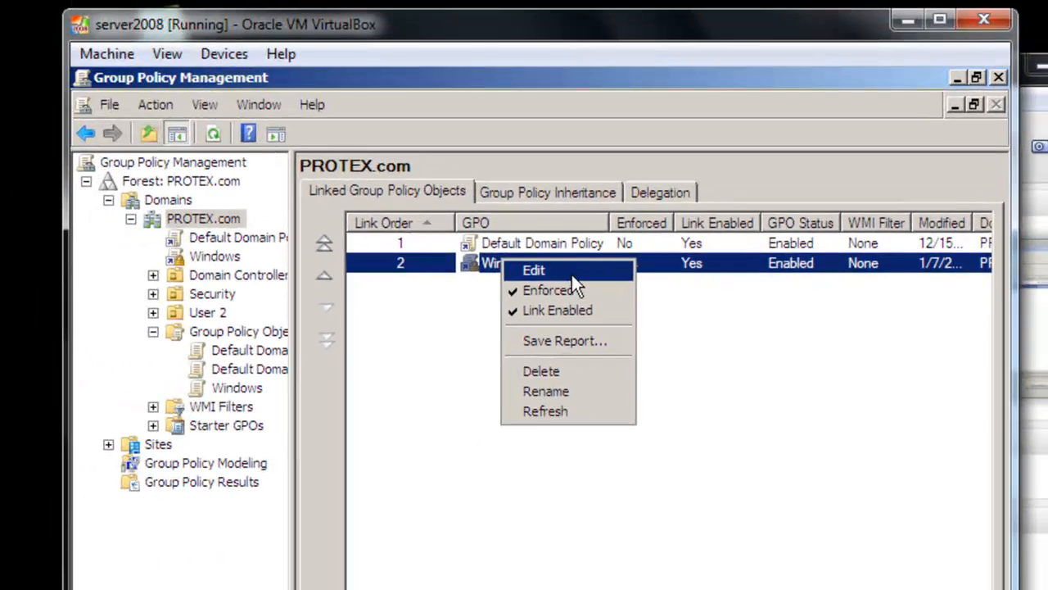
{"action": "left_click", "coordinate": [416, 202]}
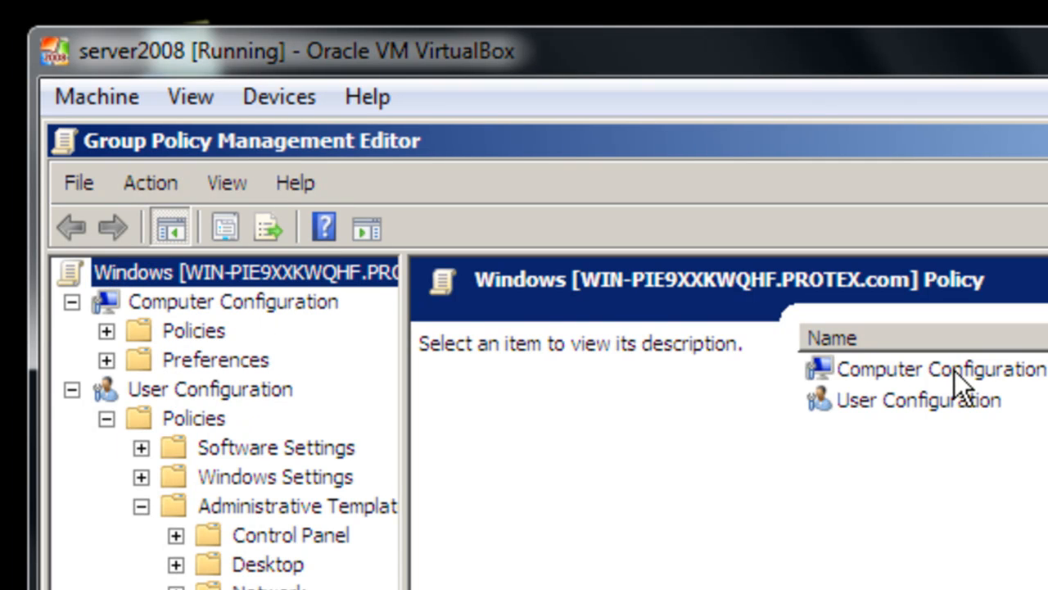
{"action": "left_click", "coordinate": [955, 370]}
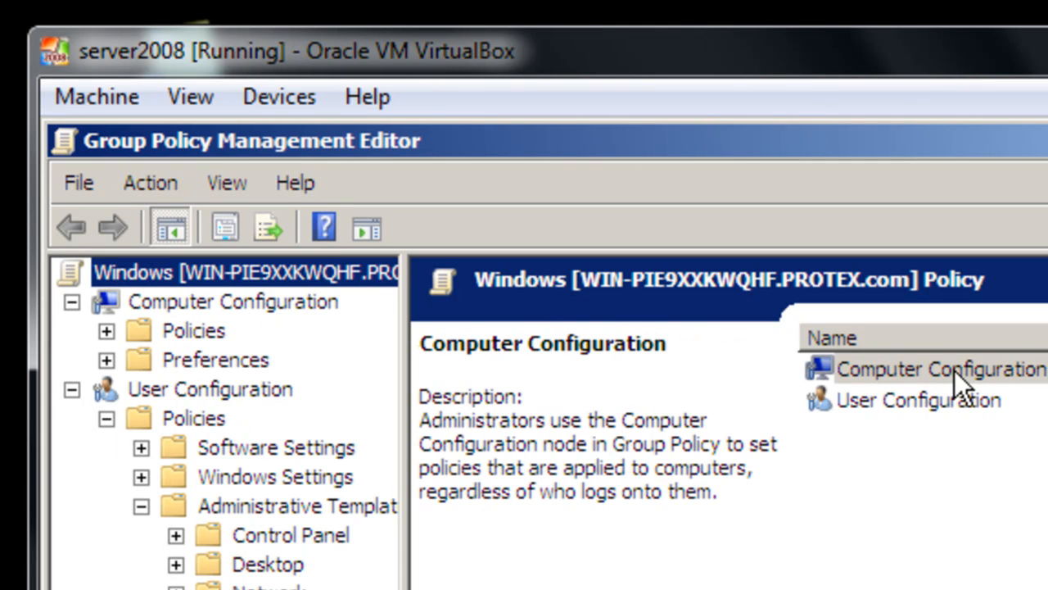
{"action": "left_click", "coordinate": [954, 370]}
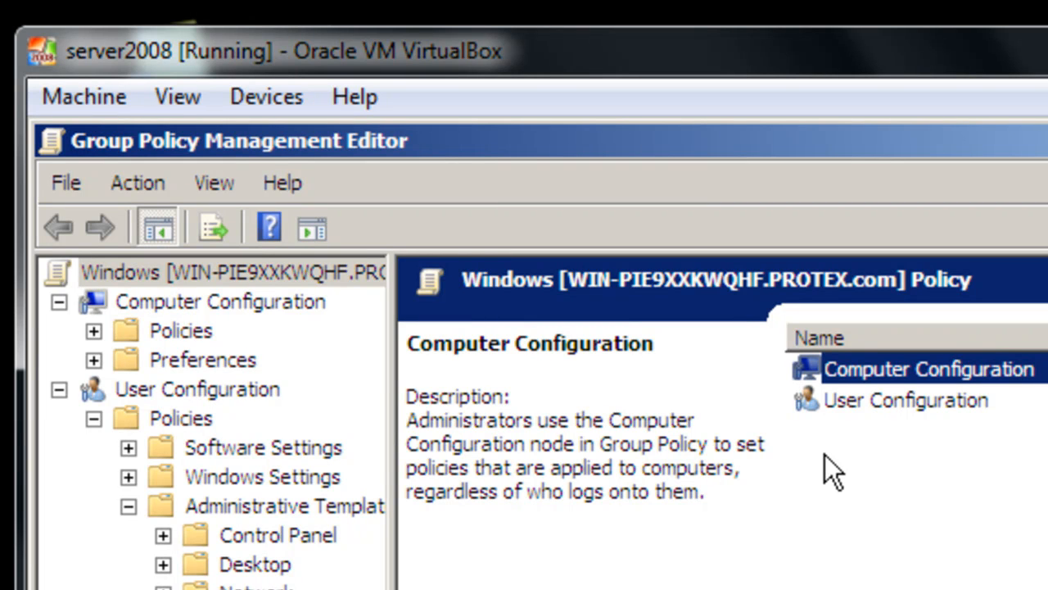
{"action": "left_click", "coordinate": [942, 400]}
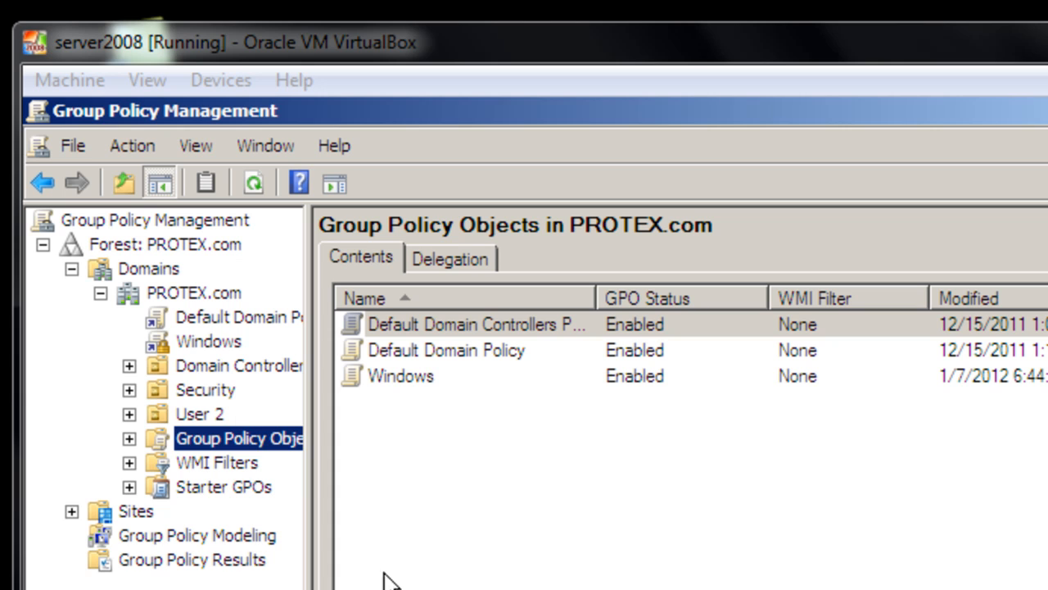
Step: Review the scope and details of the Windows GPO, choosing Enabled as its GPO status
{"action": "left_click", "coordinate": [129, 438]}
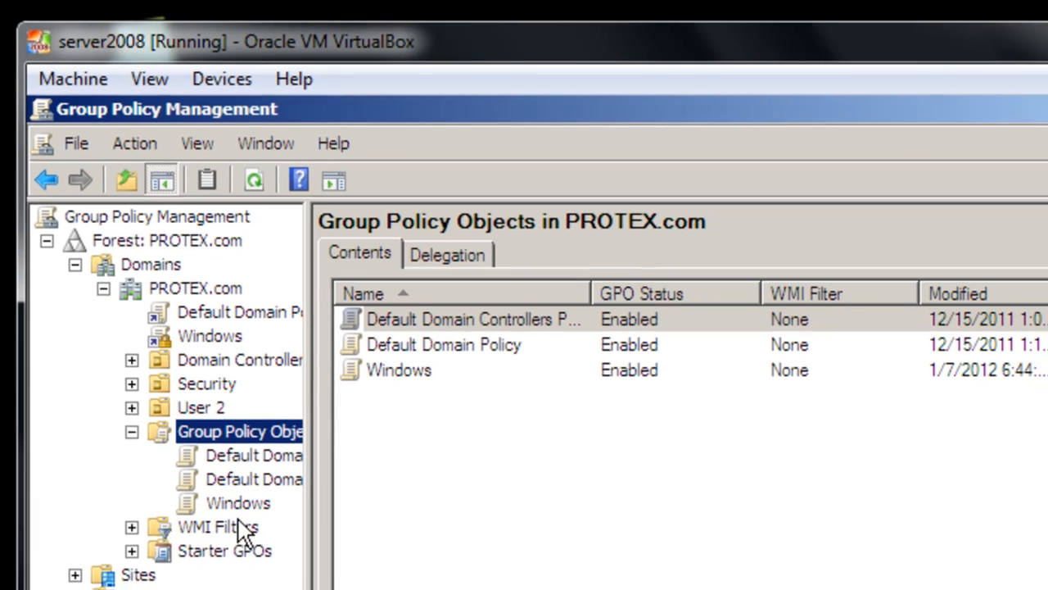
{"action": "left_click", "coordinate": [254, 335]}
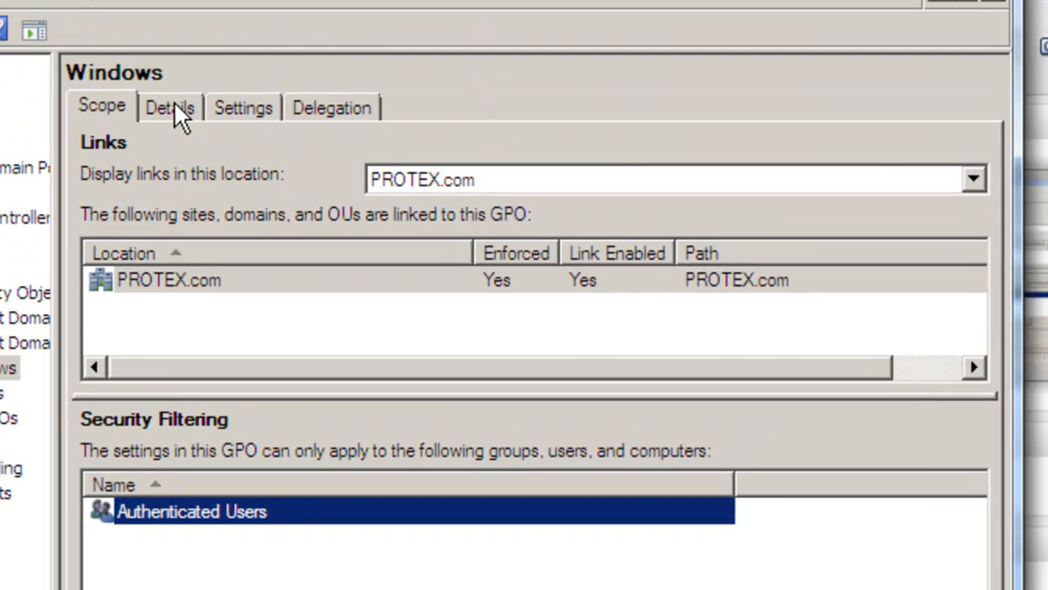
{"action": "left_click", "coordinate": [175, 109]}
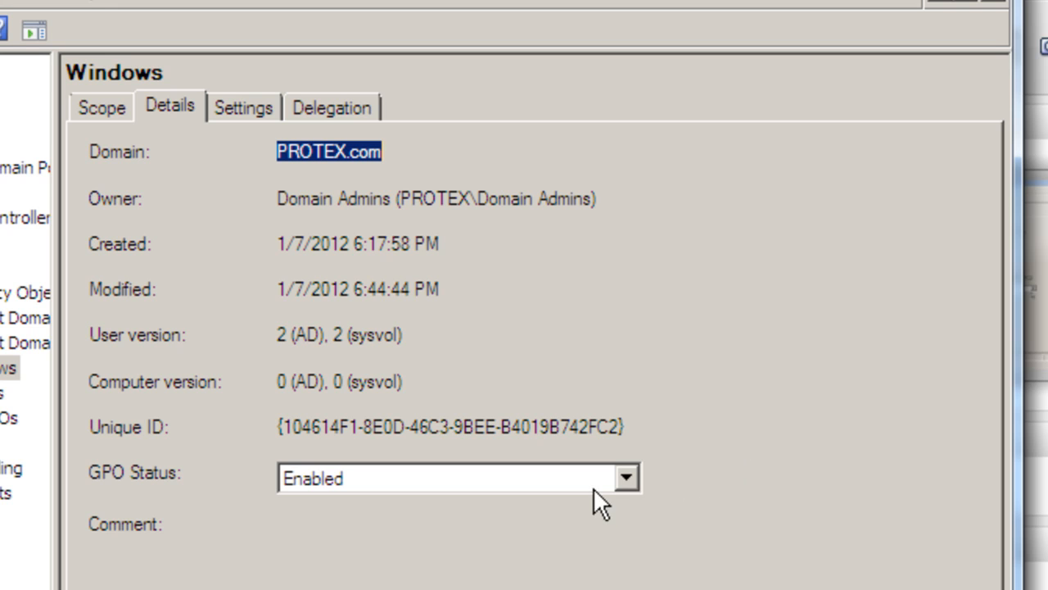
{"action": "left_click", "coordinate": [628, 477]}
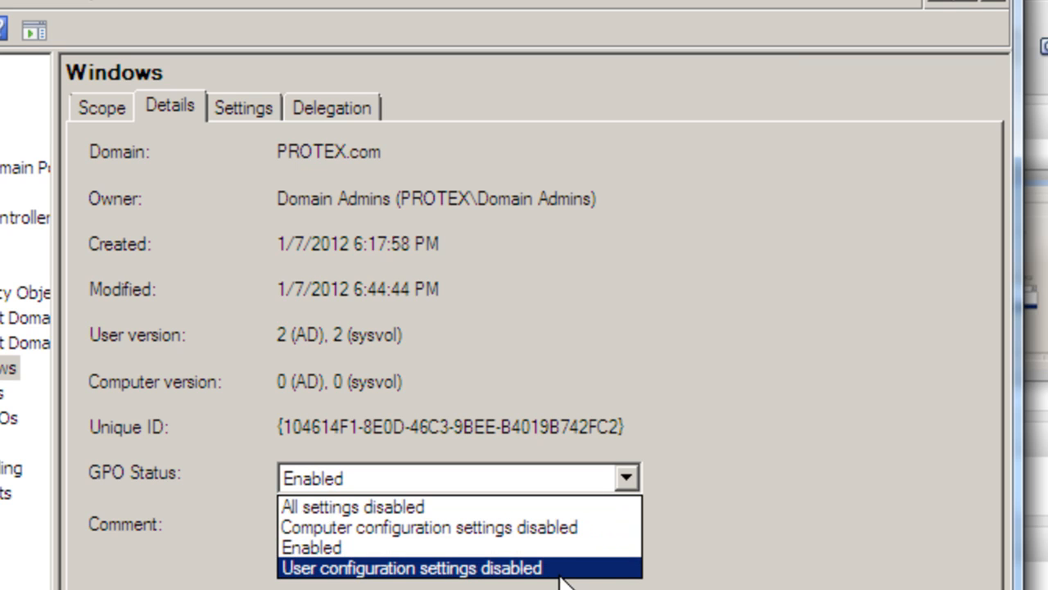
{"action": "left_click", "coordinate": [573, 551]}
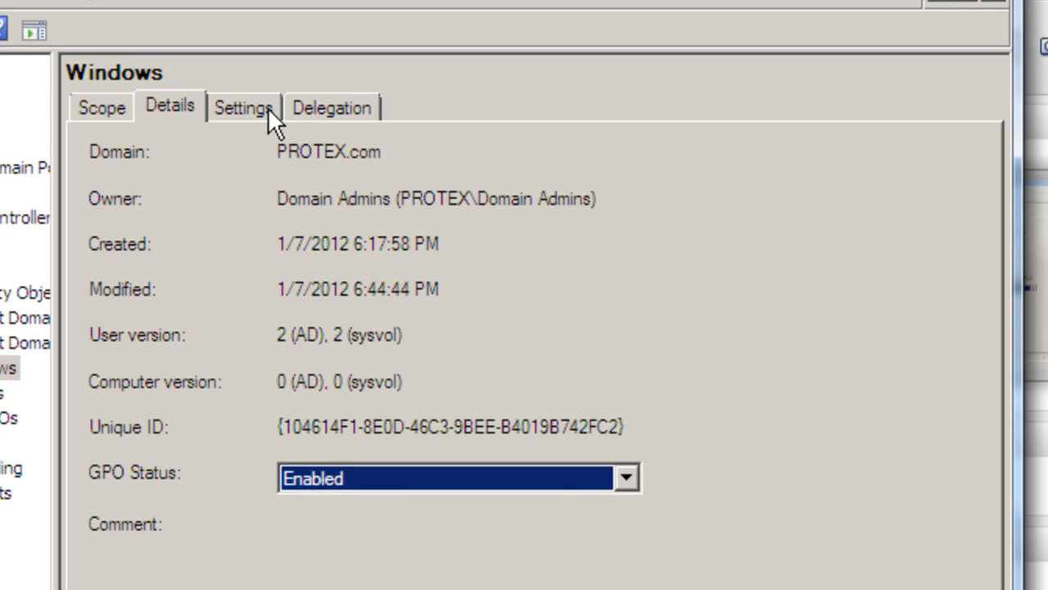
Step: View the Windows GPO's settings report, dismissing the blocked-content and trusted-sites dialogs, and examine its delegation permissions
{"action": "left_click", "coordinate": [247, 105]}
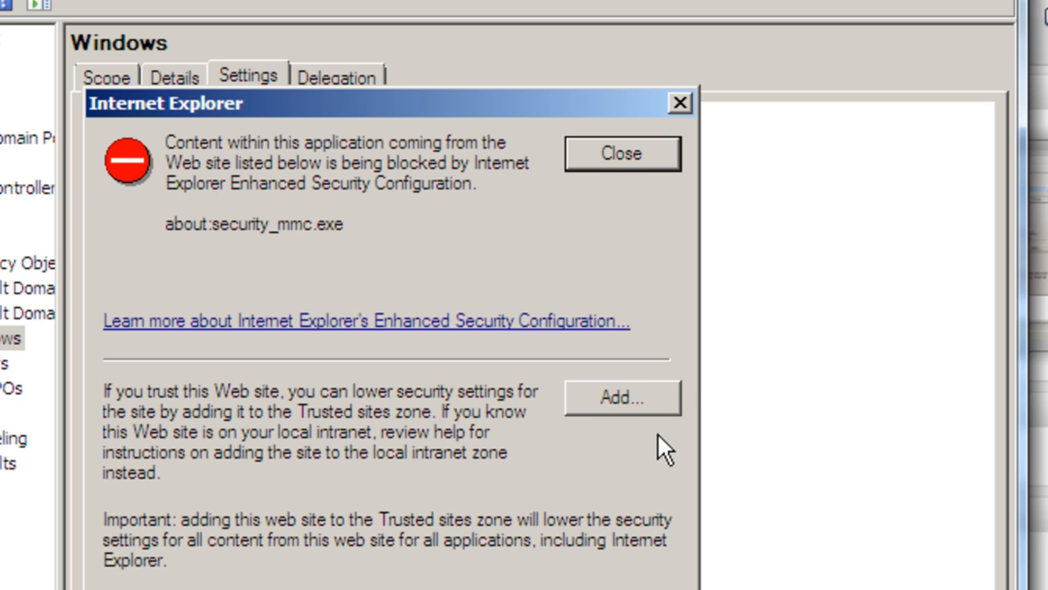
{"action": "left_click", "coordinate": [606, 398]}
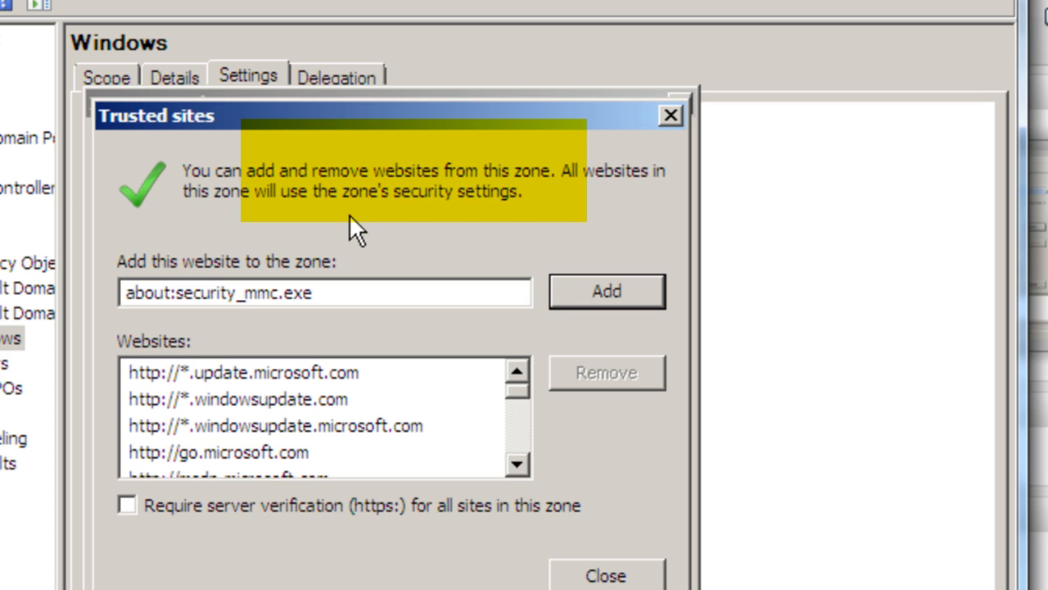
{"action": "left_click", "coordinate": [601, 576]}
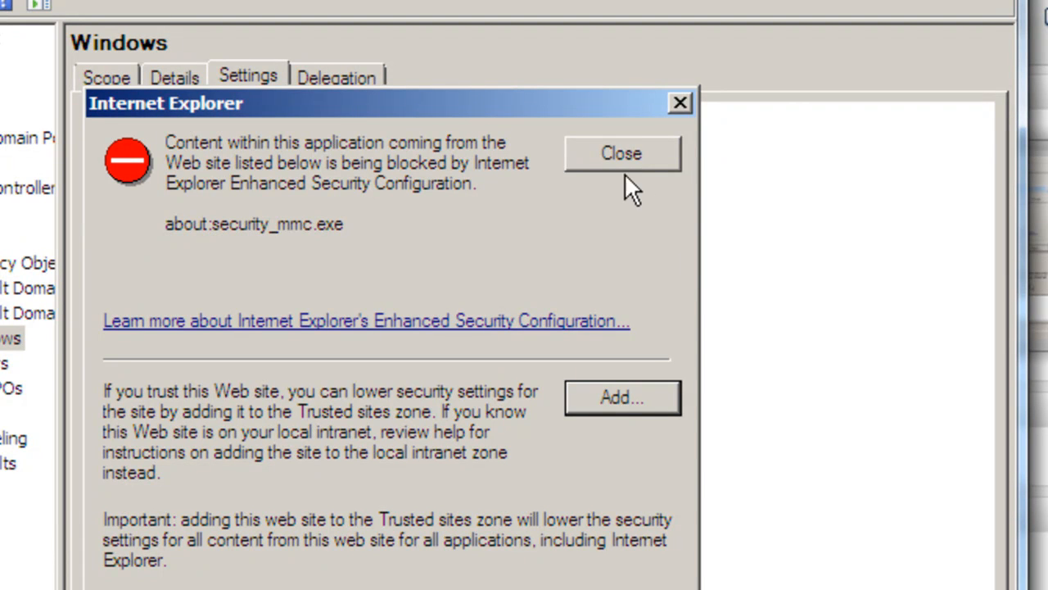
{"action": "left_click", "coordinate": [632, 154]}
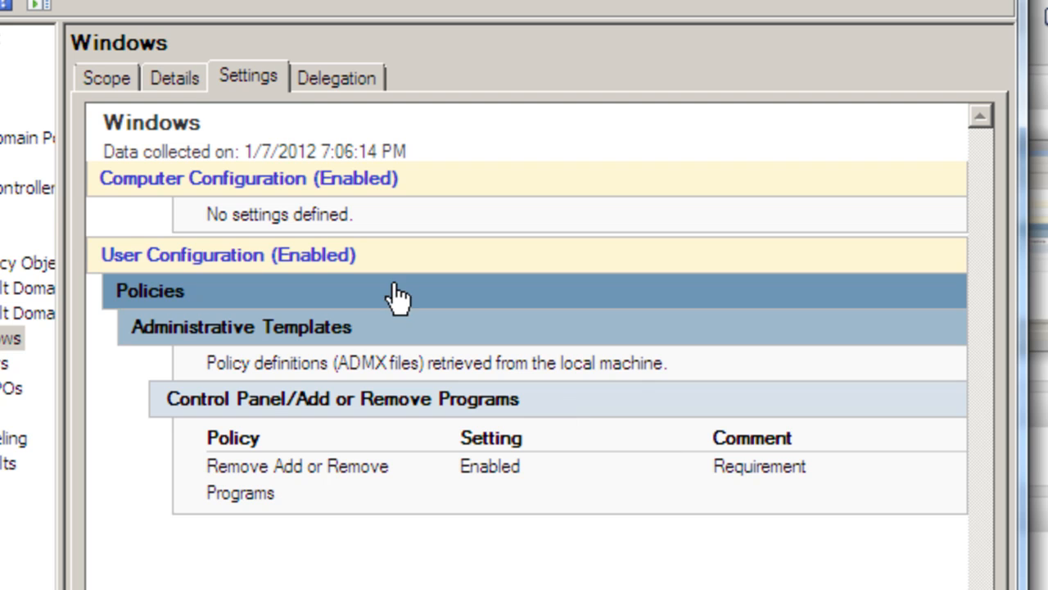
{"action": "left_click", "coordinate": [325, 73]}
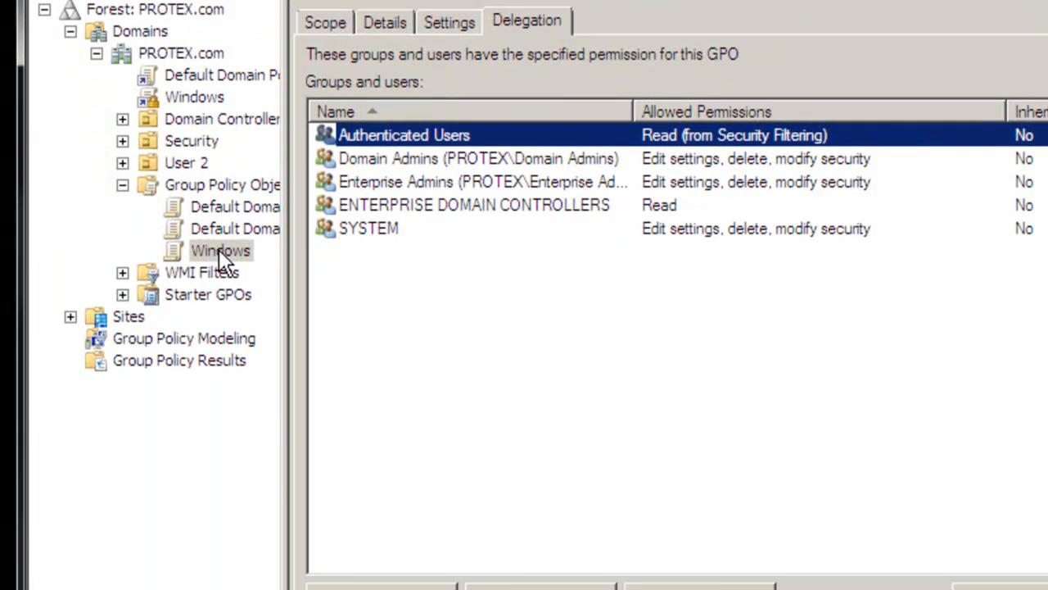
Step: Open the Windows GPO from Group Policy Objects in the editor and read both configuration node descriptions
{"action": "right_click", "coordinate": [219, 463]}
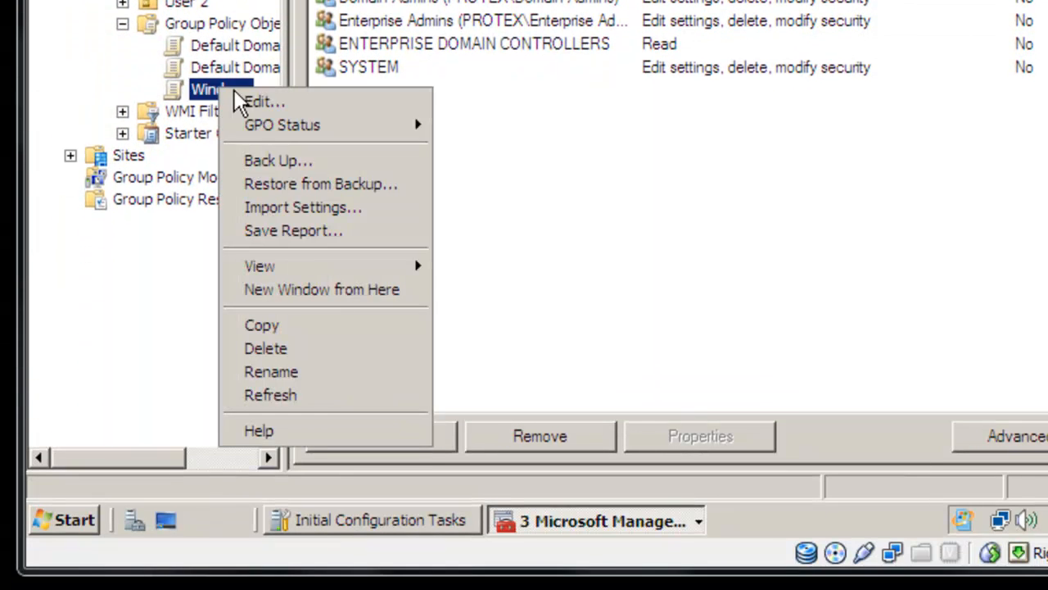
{"action": "left_click", "coordinate": [290, 110]}
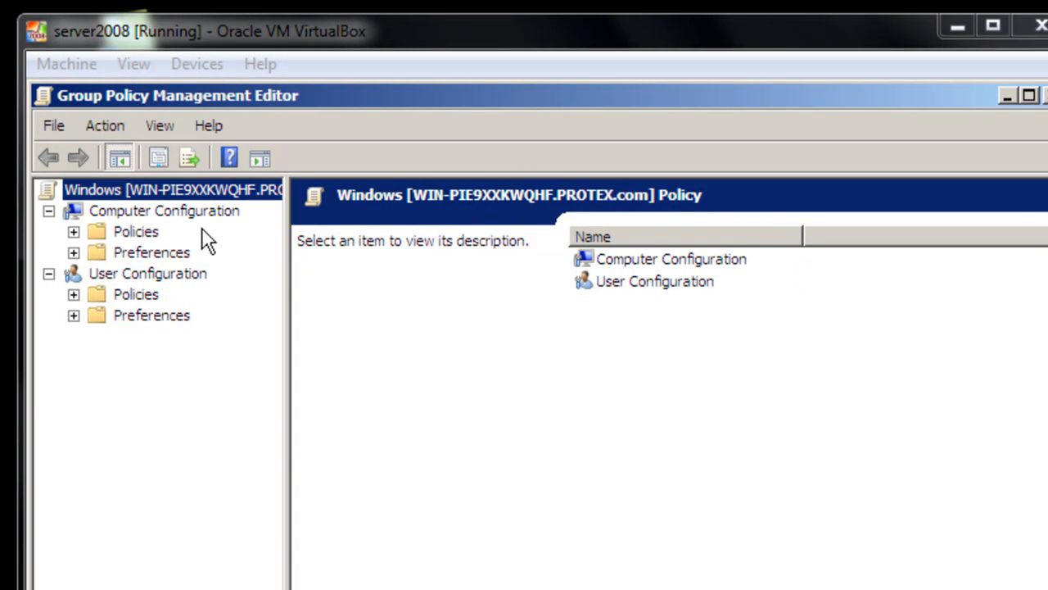
{"action": "left_click", "coordinate": [655, 259]}
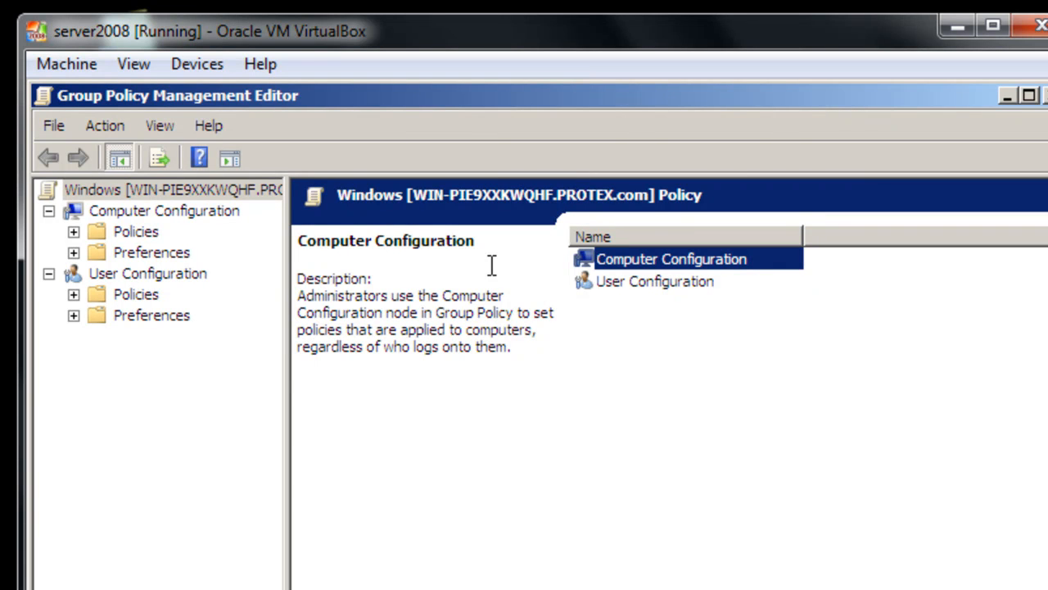
{"action": "left_click", "coordinate": [666, 288]}
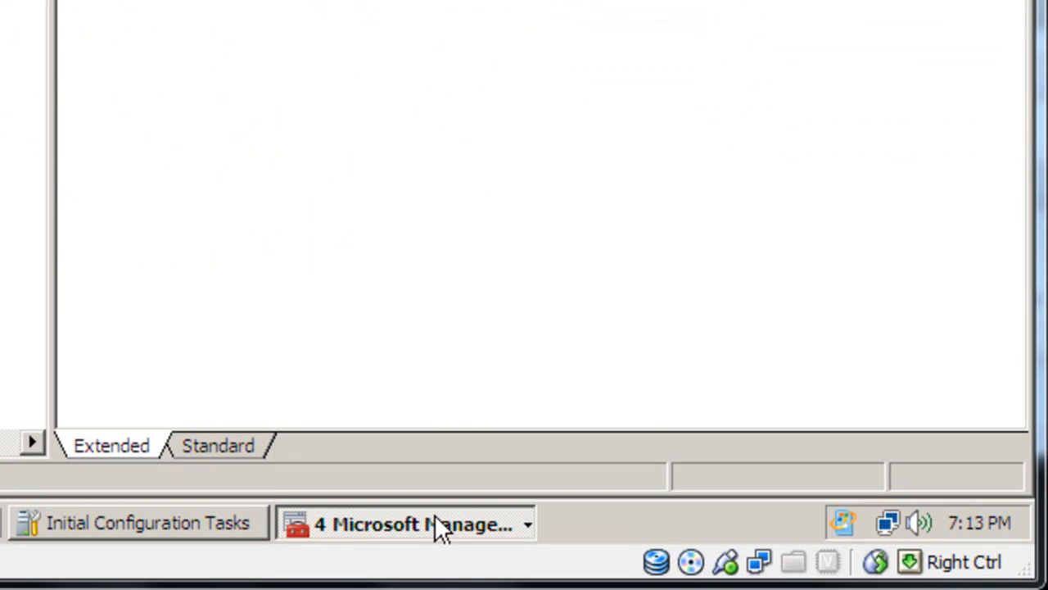
Step: Return to Group Policy Management and rename the Windows GPO under Group Policy Objects as "add or delete program"
{"action": "left_click", "coordinate": [434, 514]}
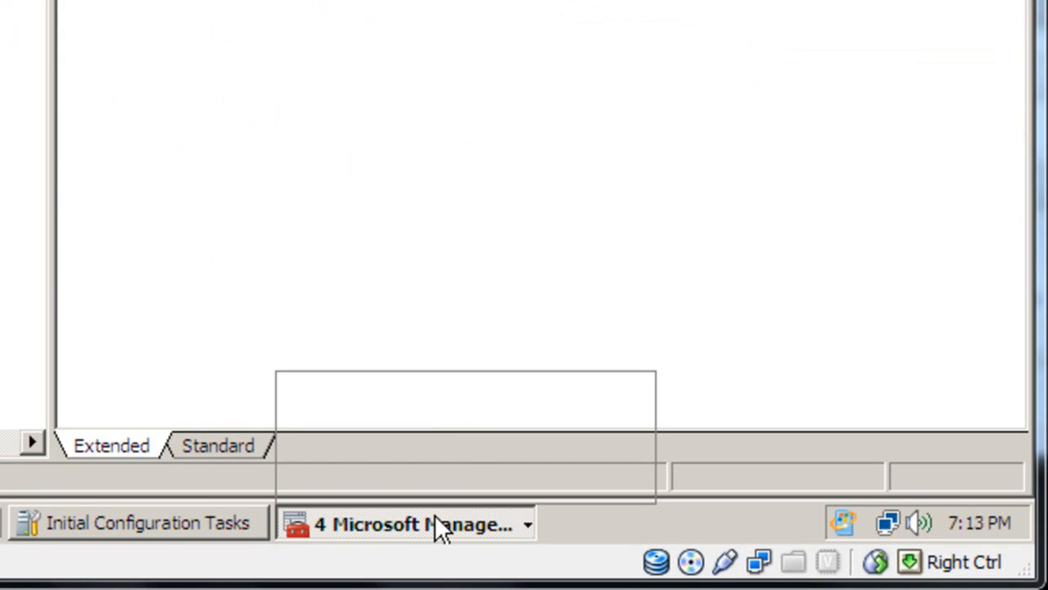
{"action": "left_click", "coordinate": [482, 449]}
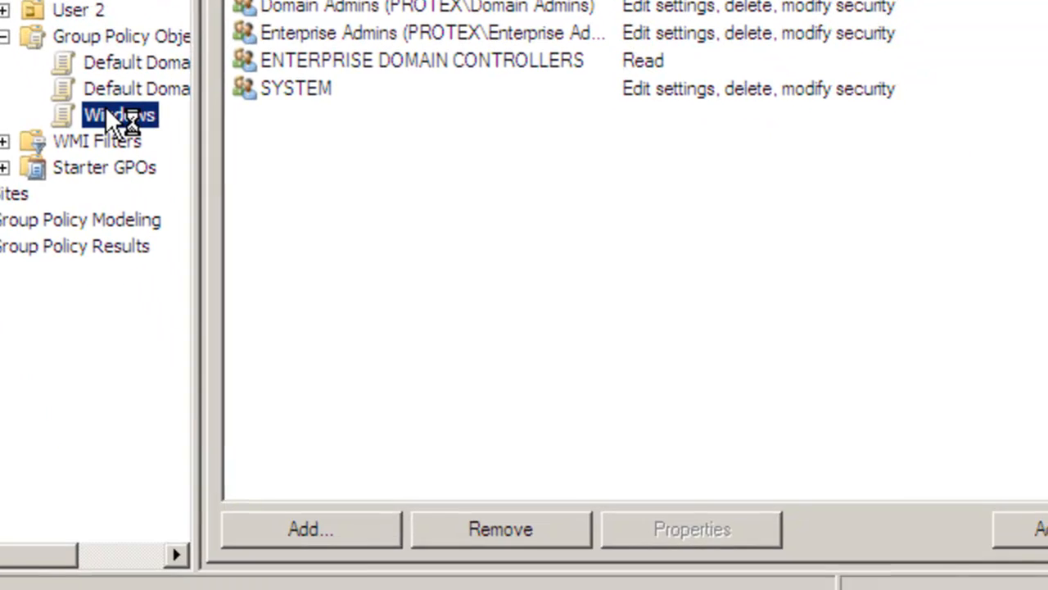
{"action": "right_click", "coordinate": [107, 107]}
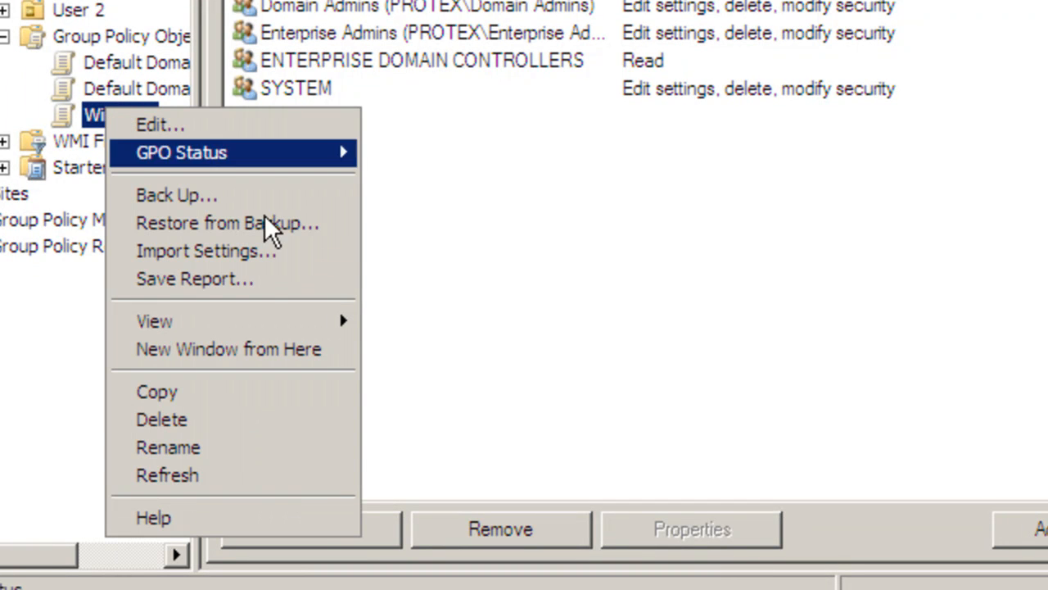
{"action": "left_click", "coordinate": [306, 448]}
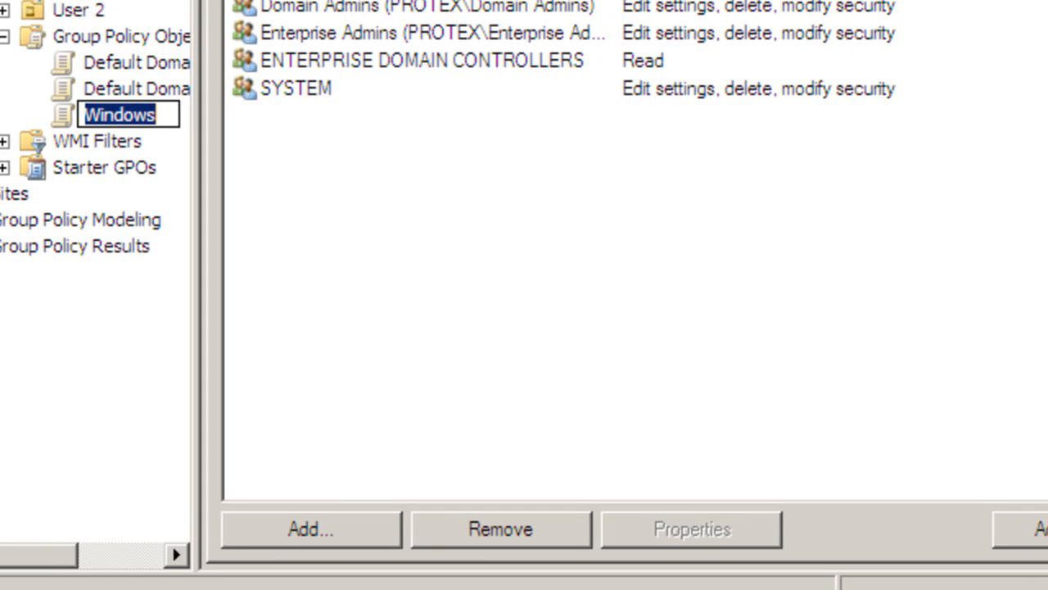
{"action": "key", "text": "BackSpace"}
{"action": "type", "text": "add or"}
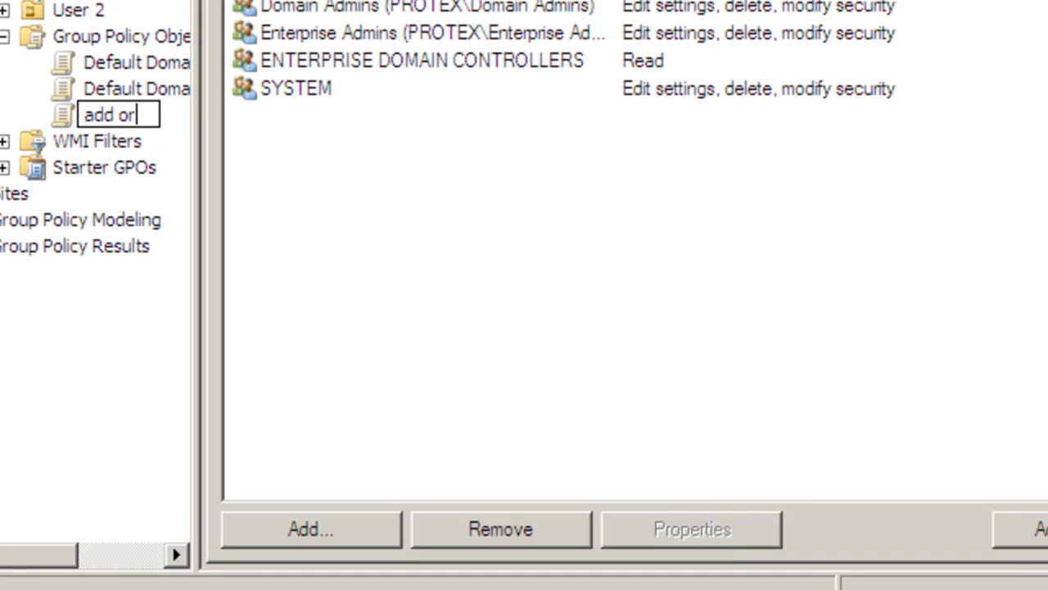
{"action": "type", "text": " d"}
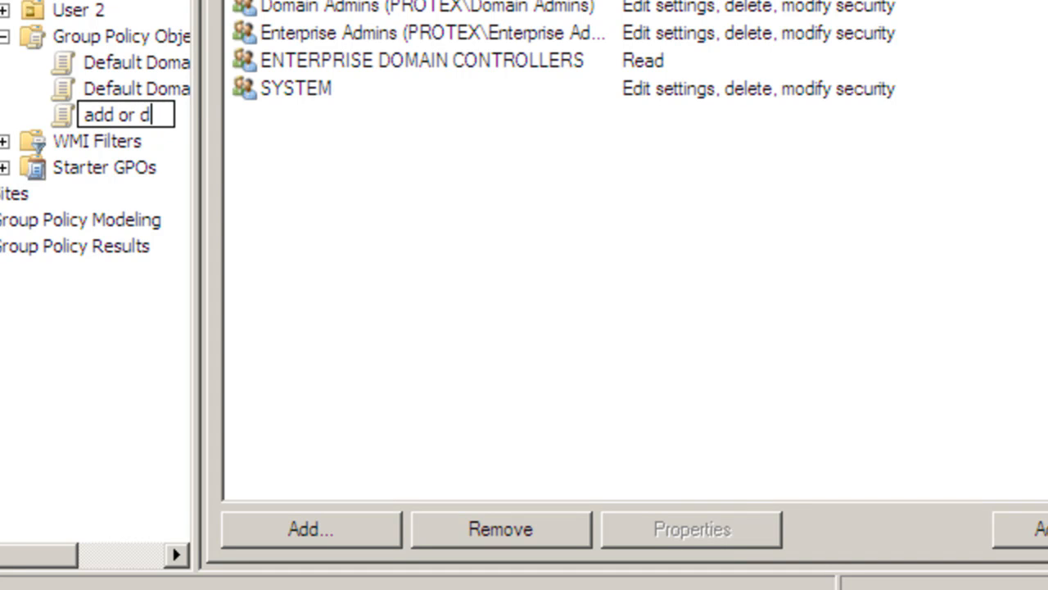
{"action": "type", "text": "elete"}
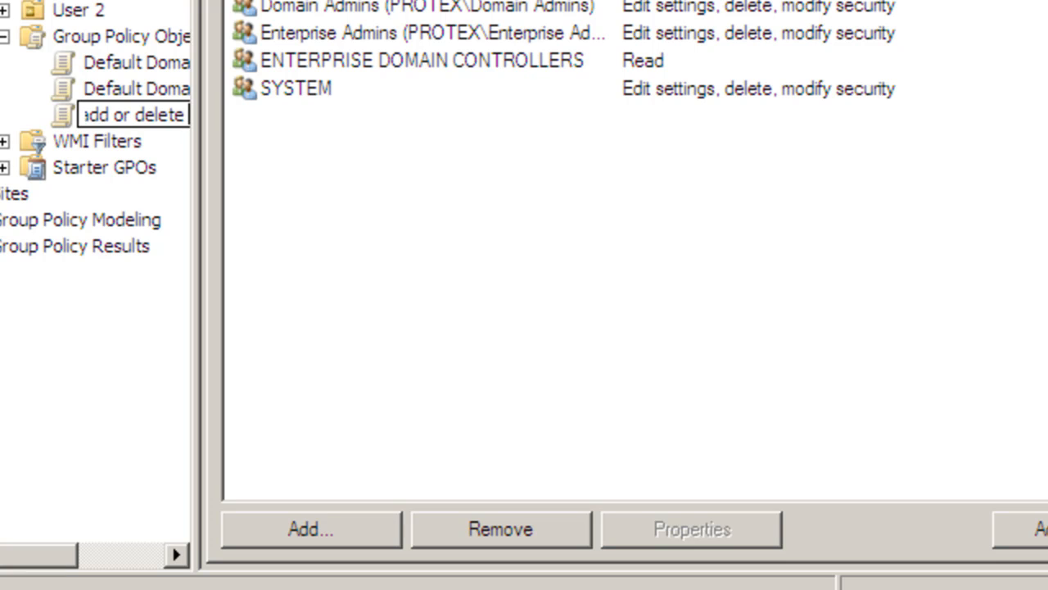
{"action": "type", "text": " program"}
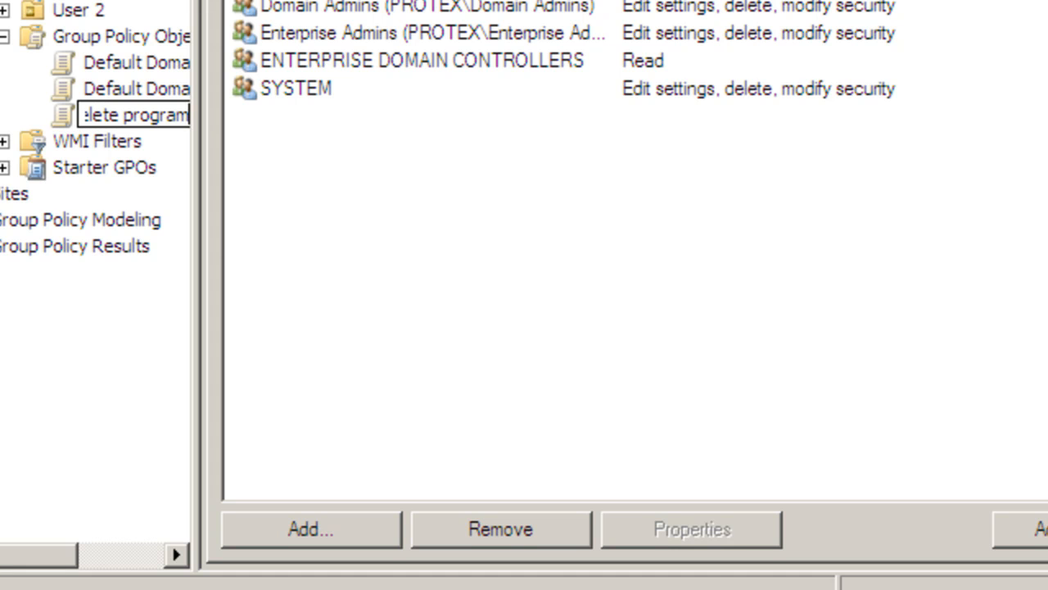
{"action": "key", "text": "Return"}
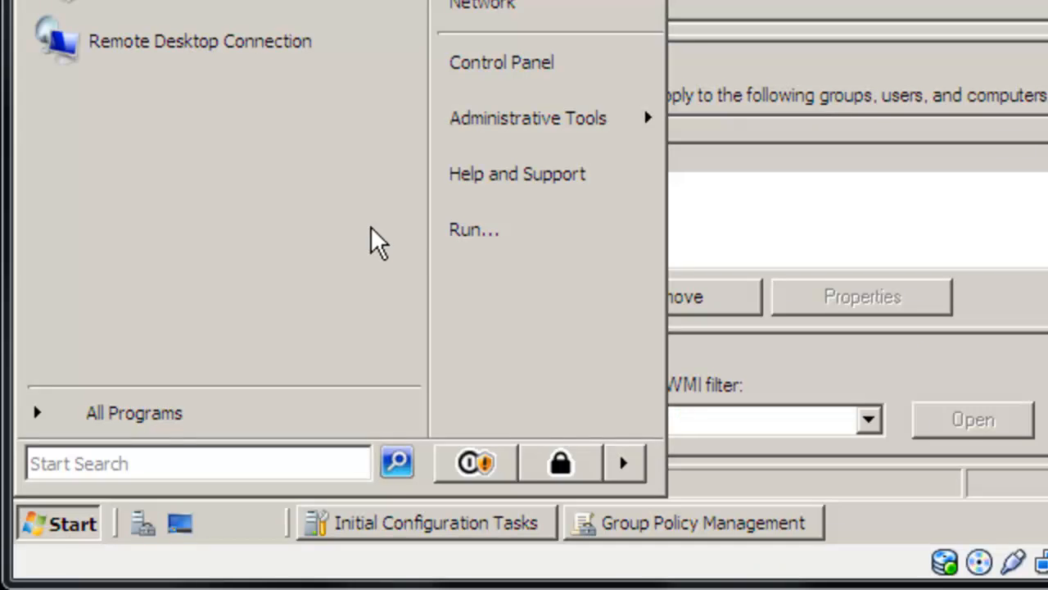
Step: Open a Command Prompt with cmd and force a Group Policy refresh by running gpupdate/force
{"action": "key", "text": "super+r"}
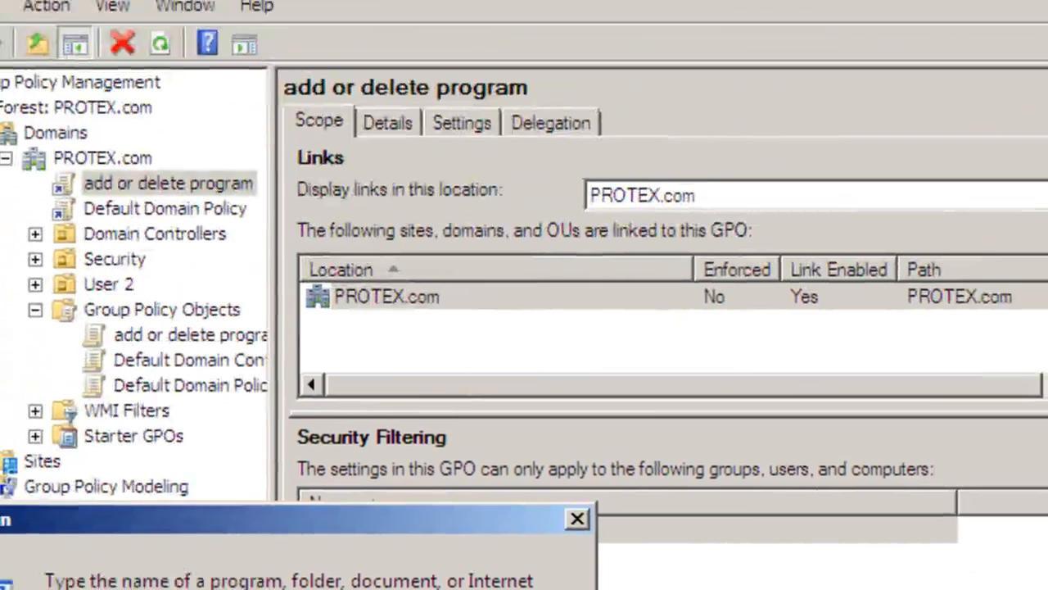
{"action": "left_click", "coordinate": [277, 564]}
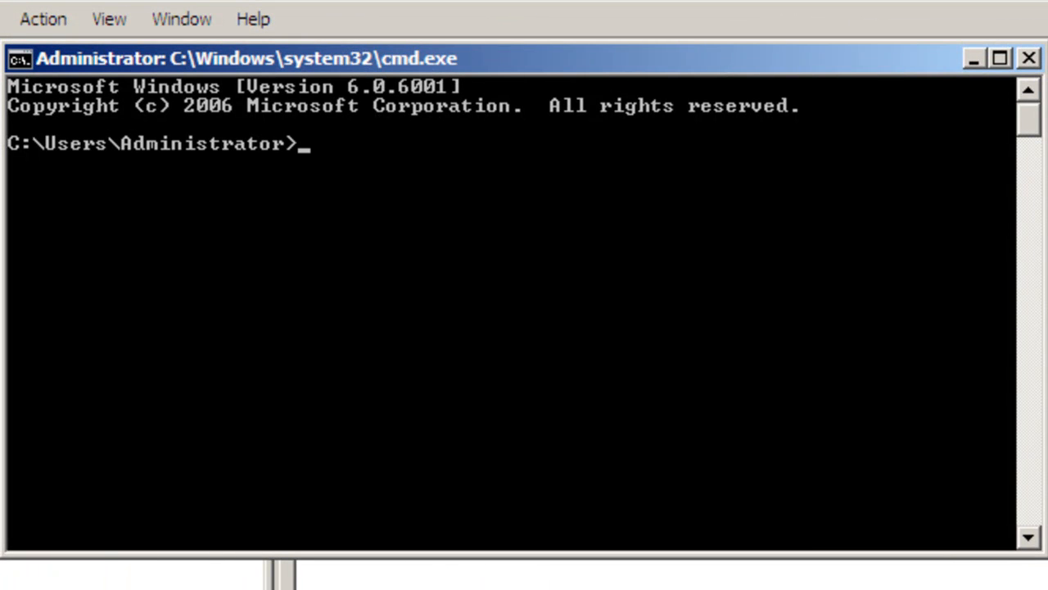
{"action": "type", "text": "gp"}
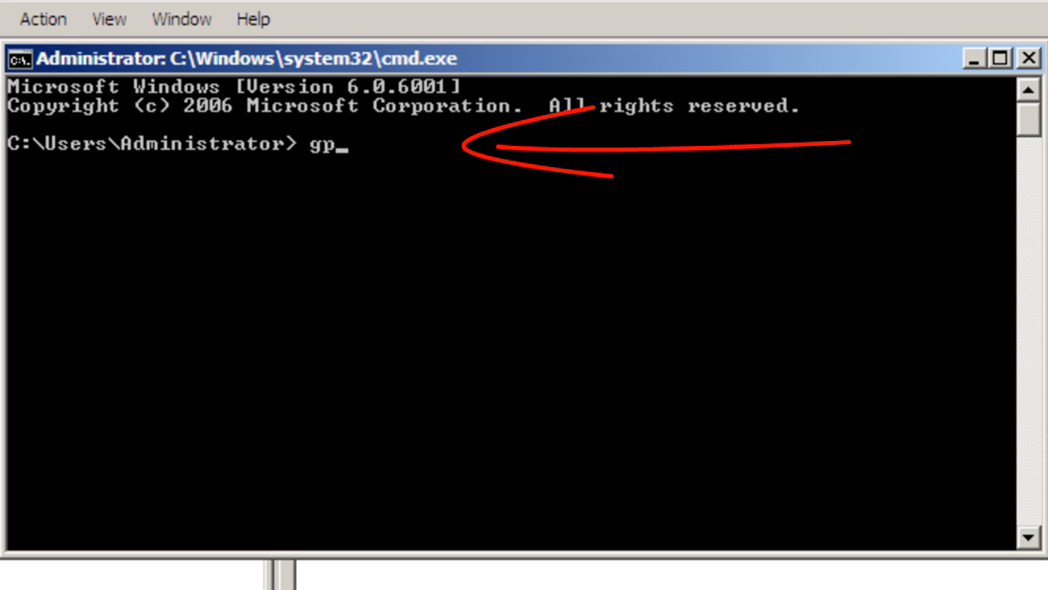
{"action": "type", "text": "update/"}
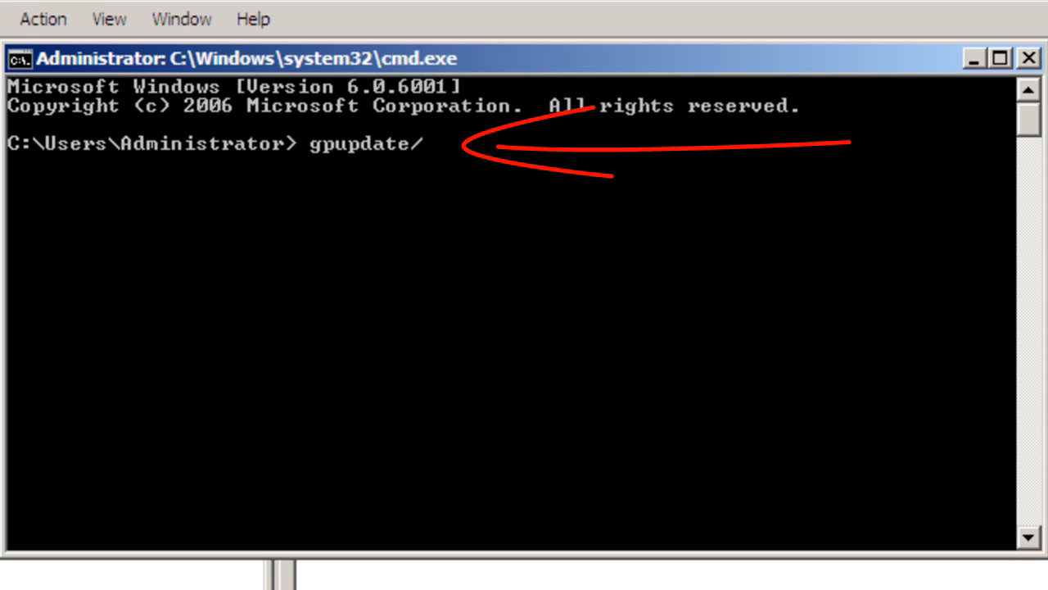
{"action": "type", "text": "for"}
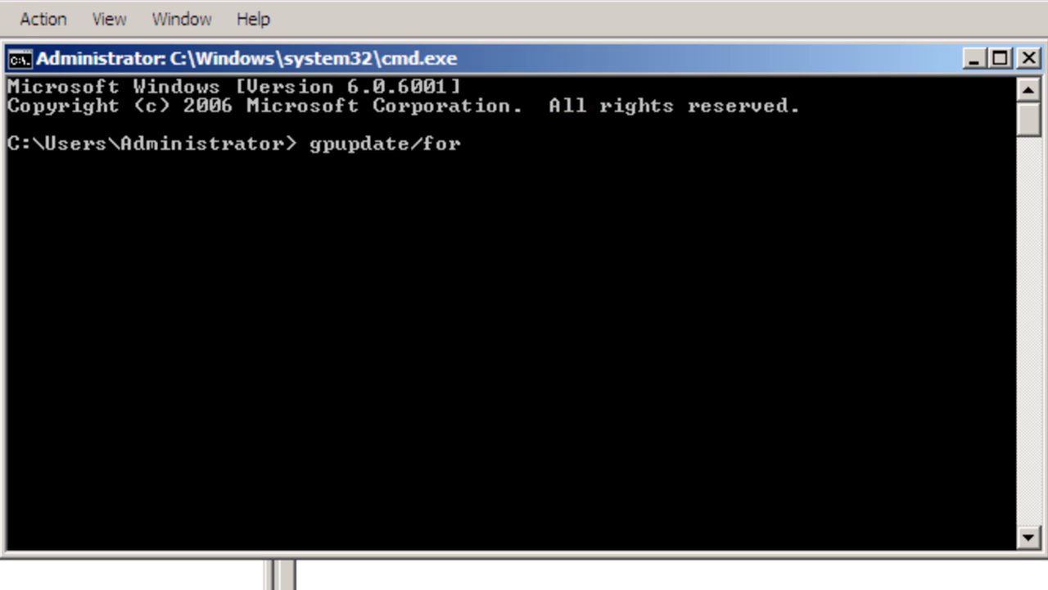
{"action": "type", "text": "ce"}
{"action": "key", "text": "Return"}
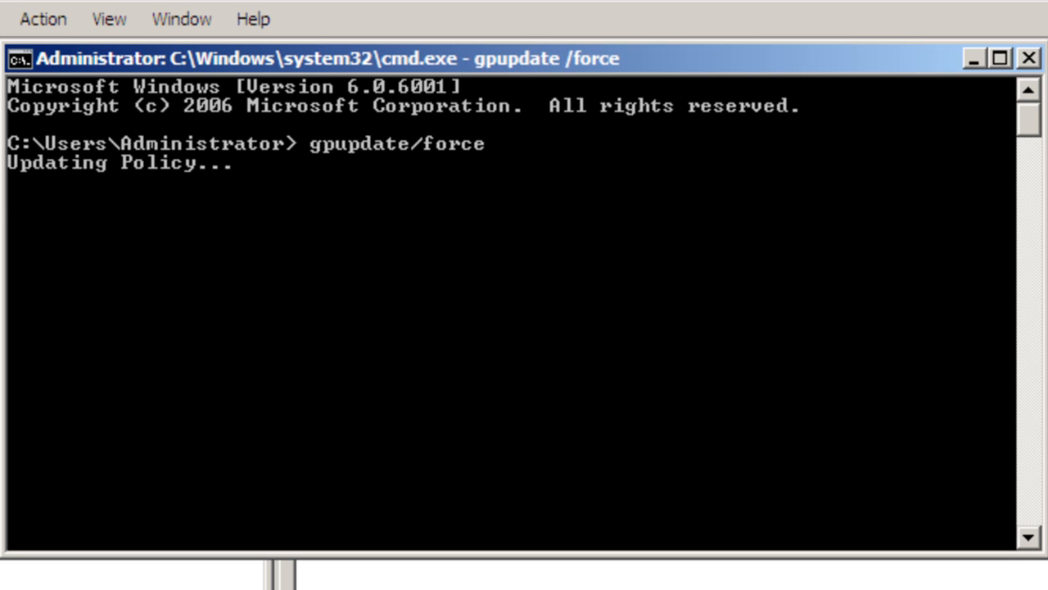